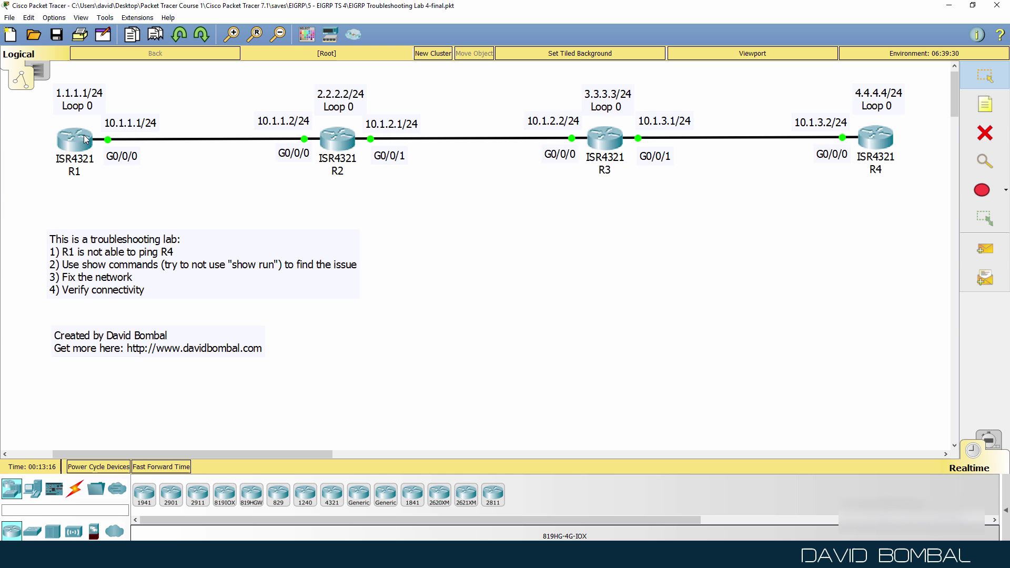
Open R1's CLI and bring up a console prompt, keeping the topology visible
{"action": "left_click", "coordinate": [76, 140]}
{"action": "left_click", "coordinate": [431, 138]}
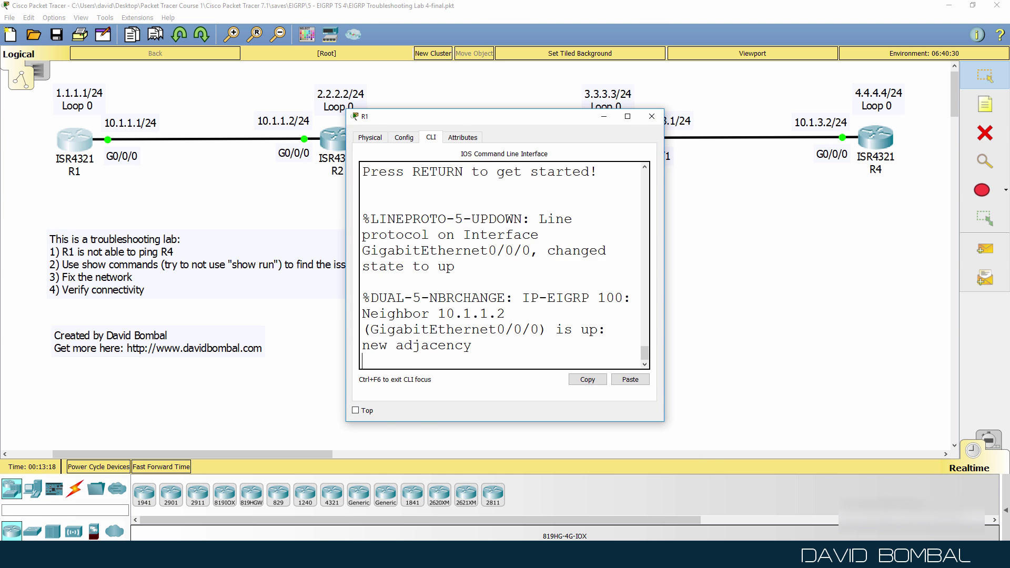
{"action": "left_click_drag", "start_coordinate": [456, 117], "coordinate": [505, 177]}
{"action": "left_click_drag", "start_coordinate": [714, 247], "coordinate": [1008, 246]}
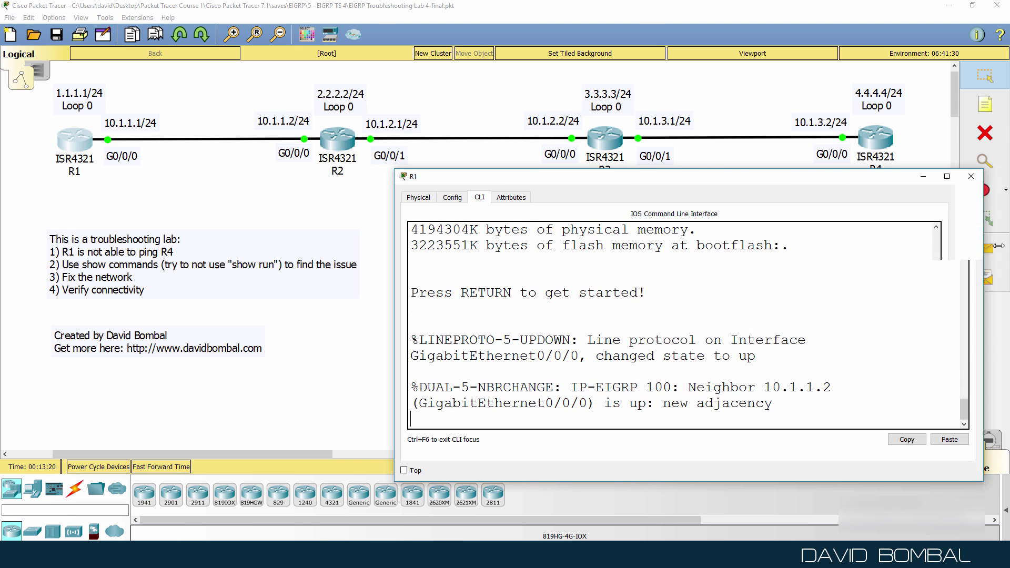
{"action": "key", "text": "Return"}
{"action": "type", "text": "pi"}
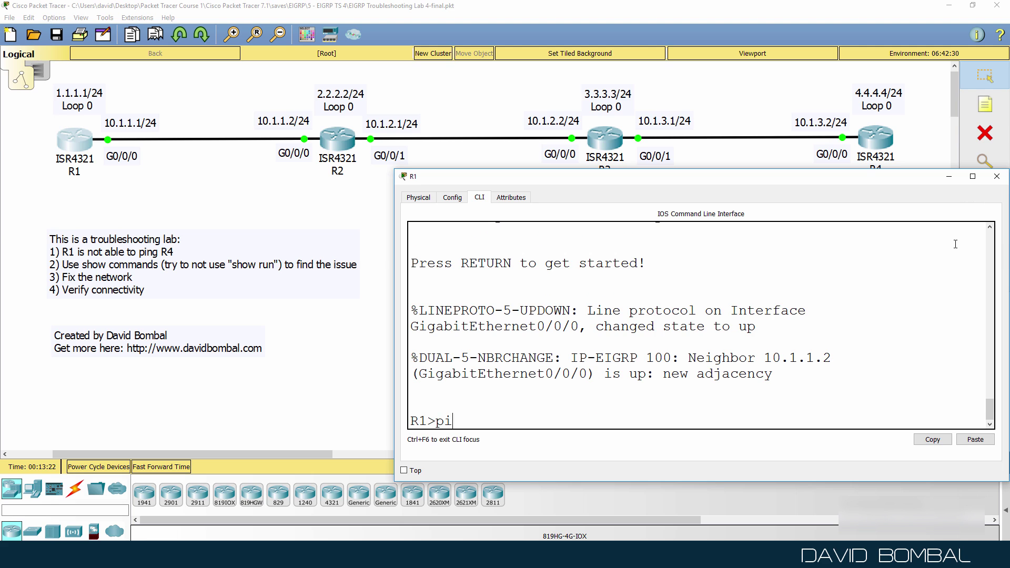
{"action": "type", "text": "ng 4.4.4.4"}
Ping 4.4.4.4 and then 10.1.3.2 from R1, aborting the first failing ping
{"action": "key", "text": "Return"}
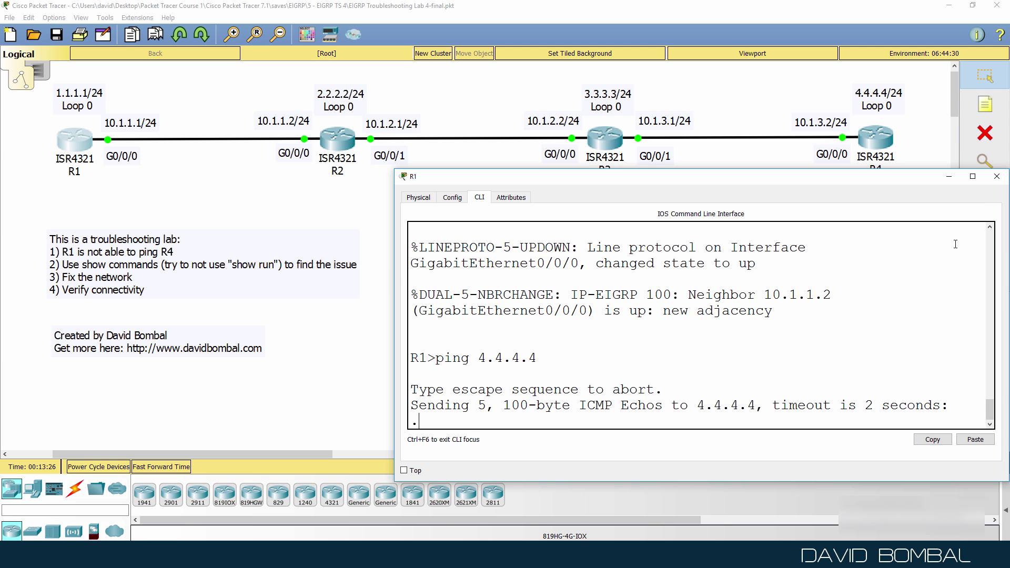
{"action": "key", "text": "ctrl+shift+6"}
{"action": "type", "text": "ping"}
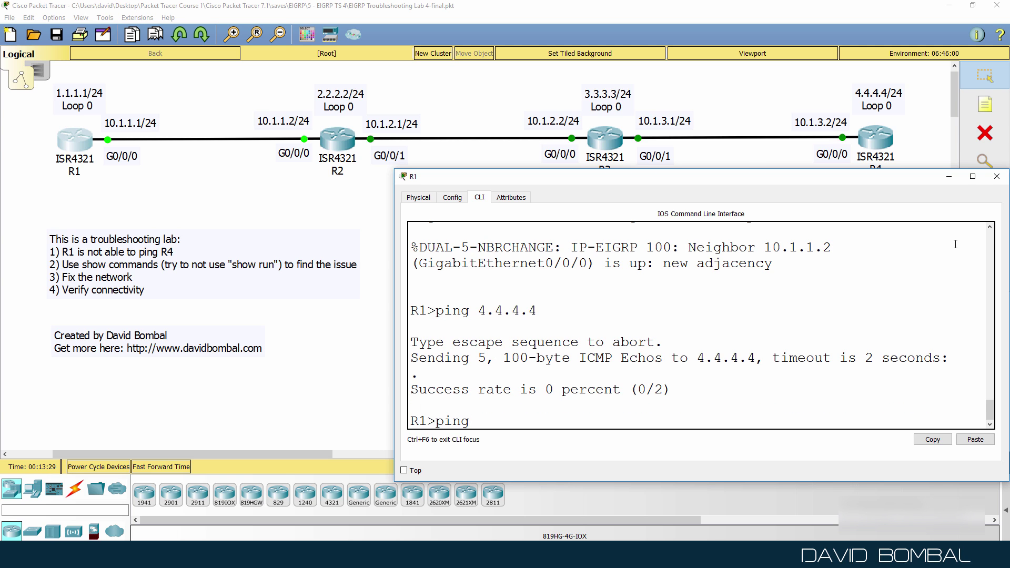
{"action": "type", "text": " 10.1.3.2"}
{"action": "key", "text": "Return"}
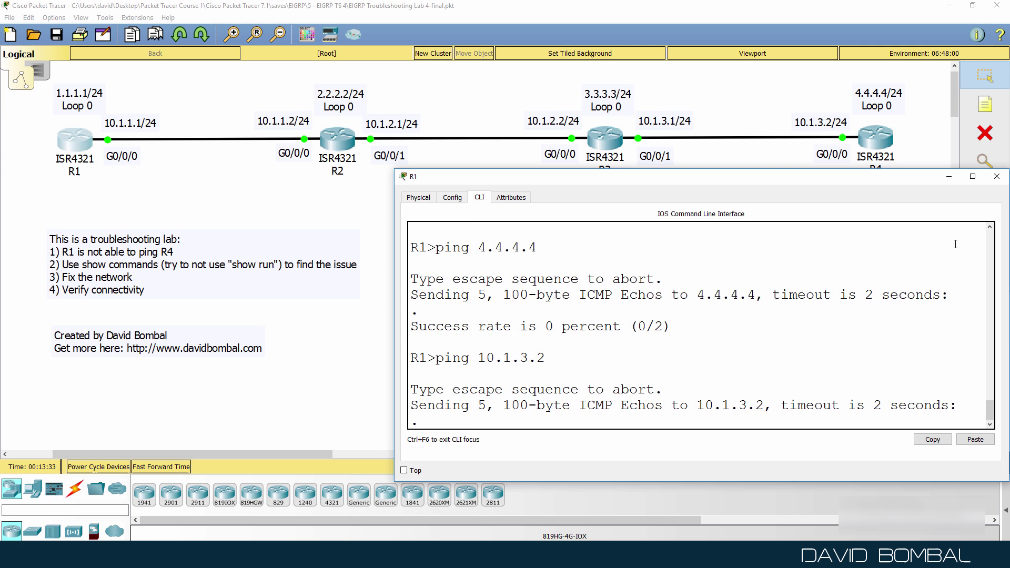
{"action": "mouse_move", "coordinate": [812, 181]}
{"action": "left_mouse_down"}
{"action": "mouse_move", "coordinate": [794, 204]}
{"action": "mouse_move", "coordinate": [812, 207]}
{"action": "left_mouse_up"}
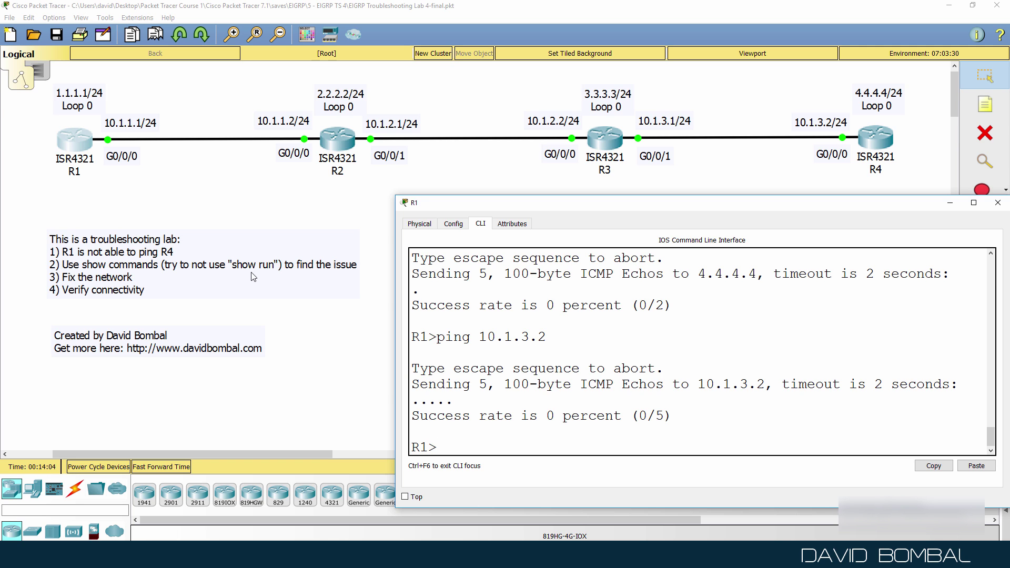
{"action": "type", "text": "sh ip route"}
Run sh ip route on R1 and resize the window so each EIGRP route fits one line
{"action": "key", "text": "Return"}
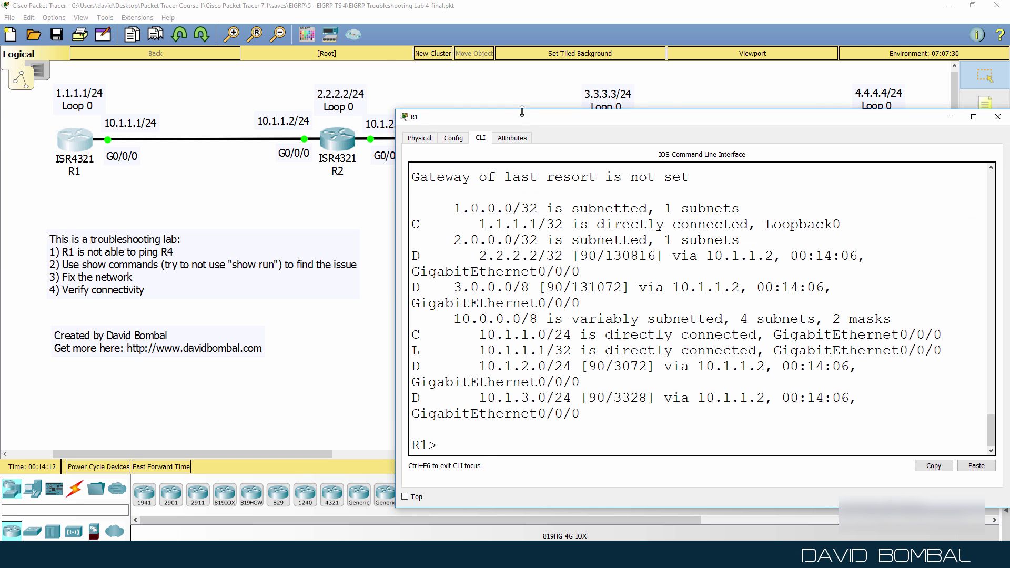
{"action": "left_click_drag", "start_coordinate": [396, 286], "coordinate": [246, 274]}
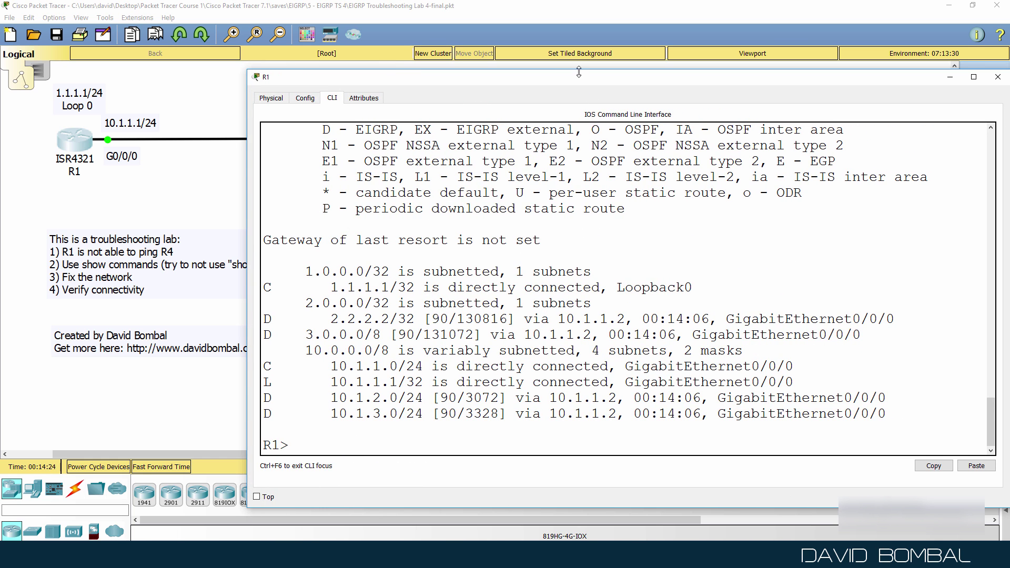
{"action": "left_click_drag", "start_coordinate": [581, 70], "coordinate": [592, 188]}
{"action": "left_click", "coordinate": [624, 281]}
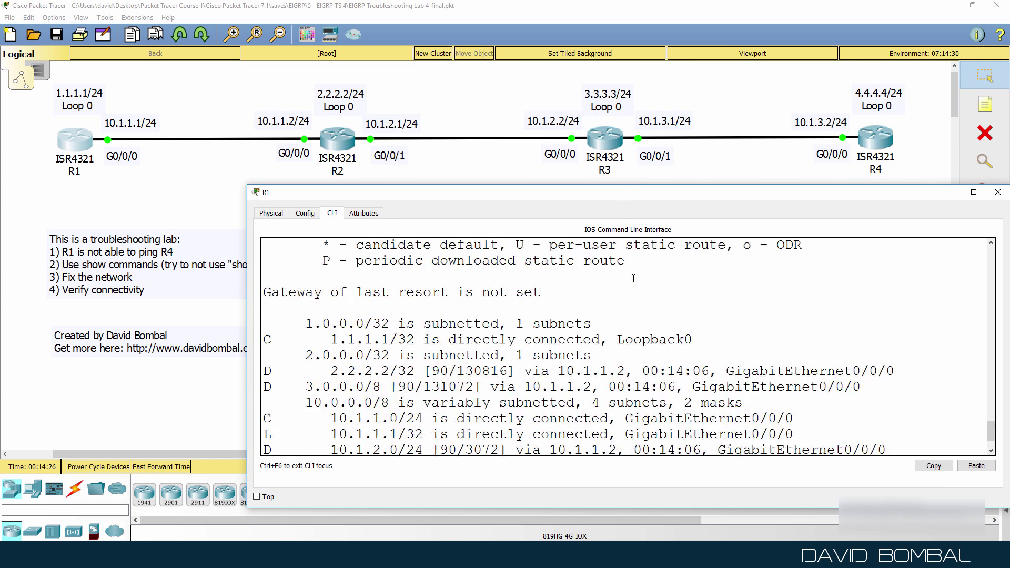